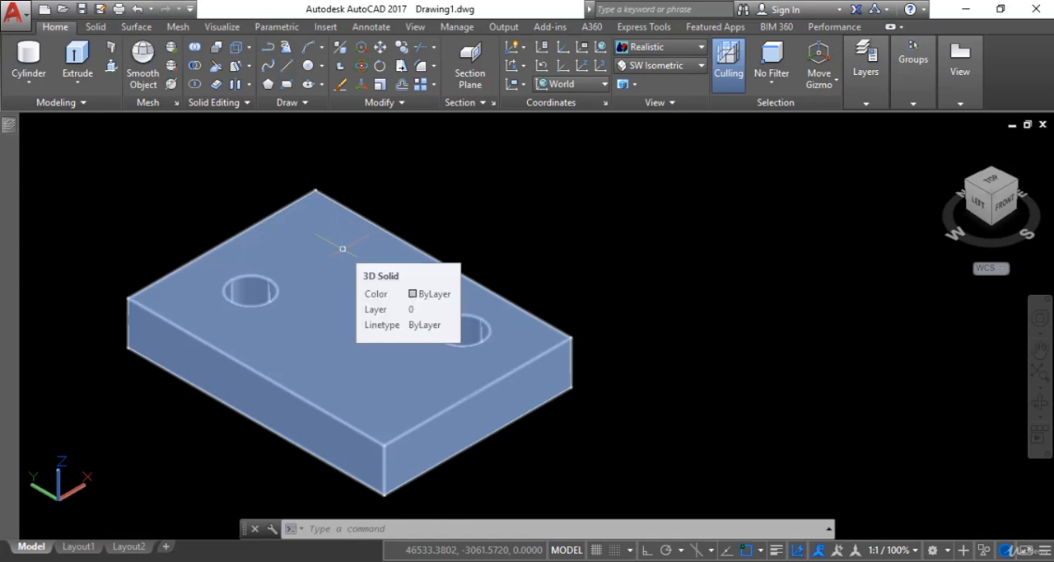
In the 2D Wireframe style, move the right hole's face from its top centre to a point on the plate's front-left top edge.
left_click(680, 51)
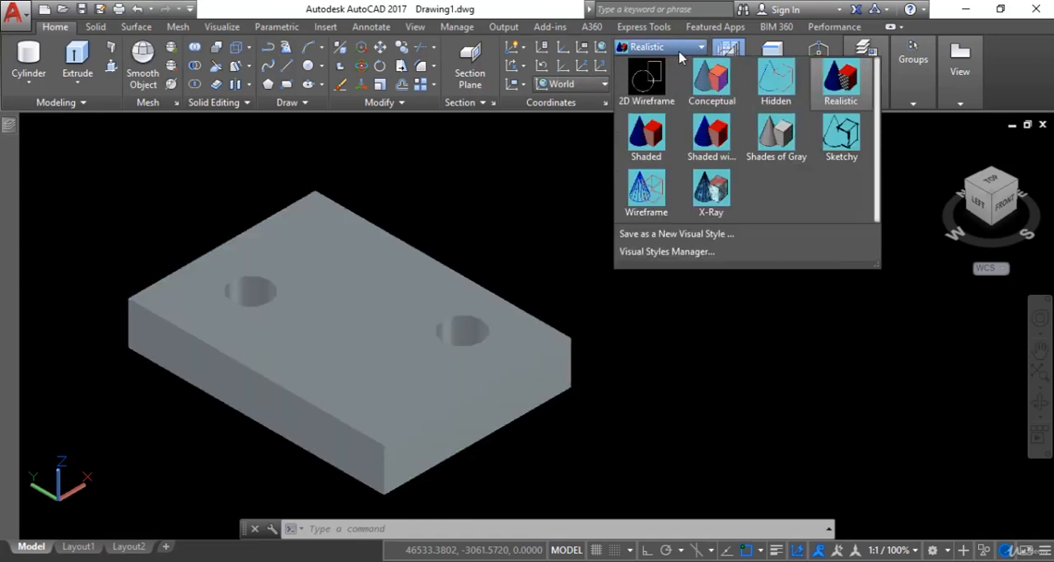
left_click(647, 76)
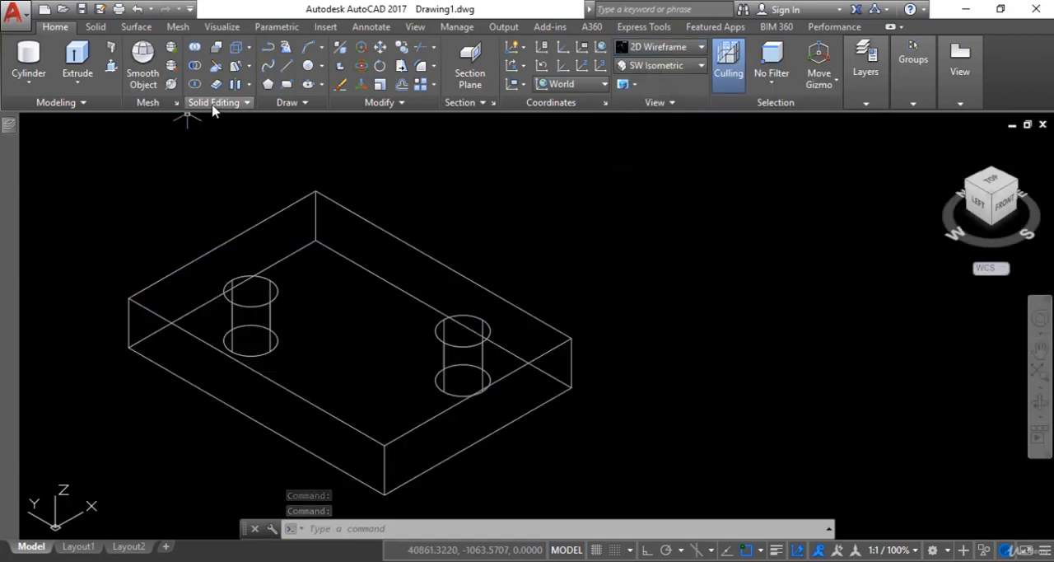
left_click(251, 68)
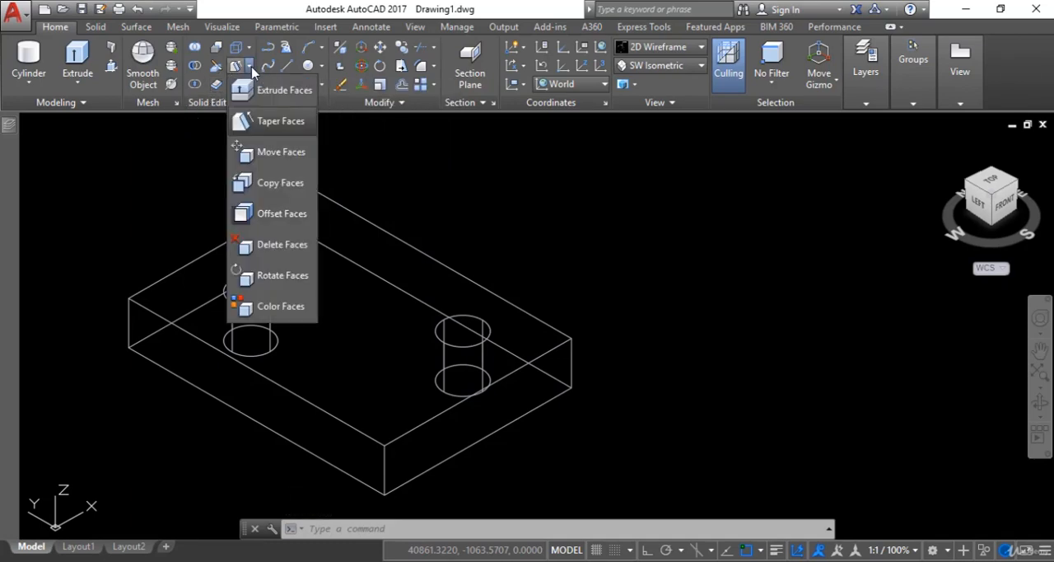
left_click(298, 161)
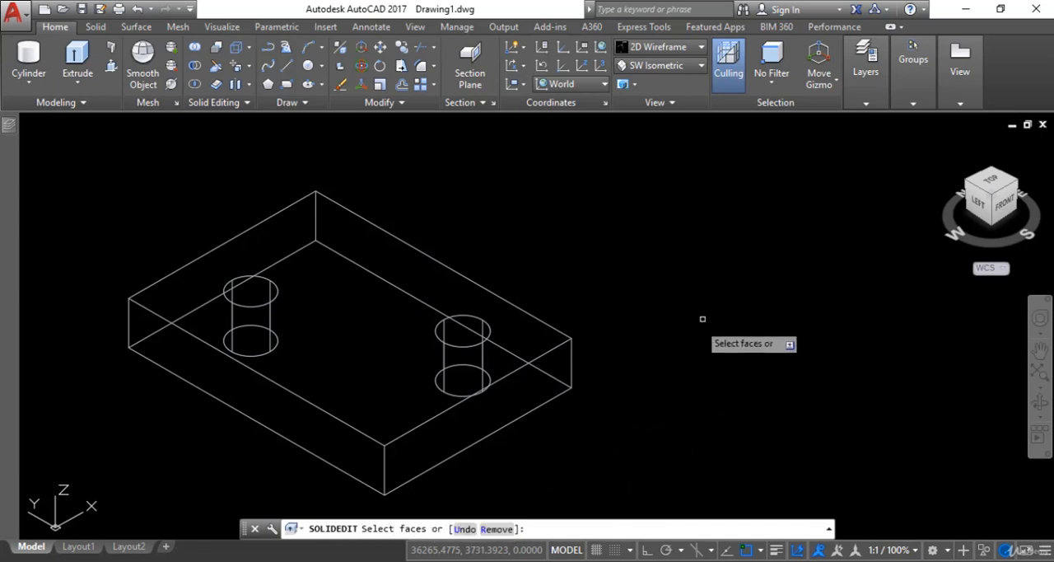
middle_click_drag(701, 322, 701, 292)
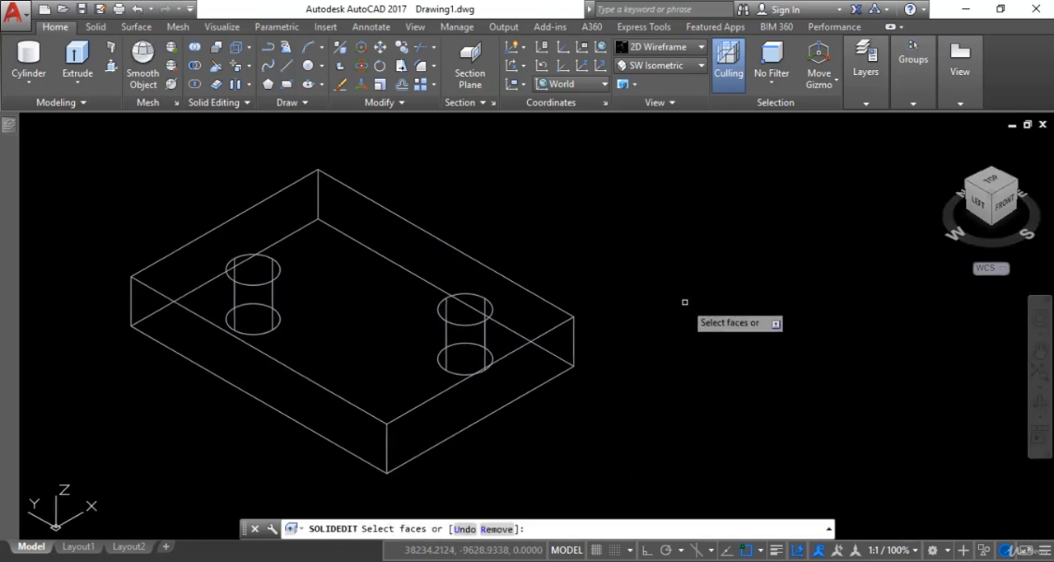
left_click(471, 314)
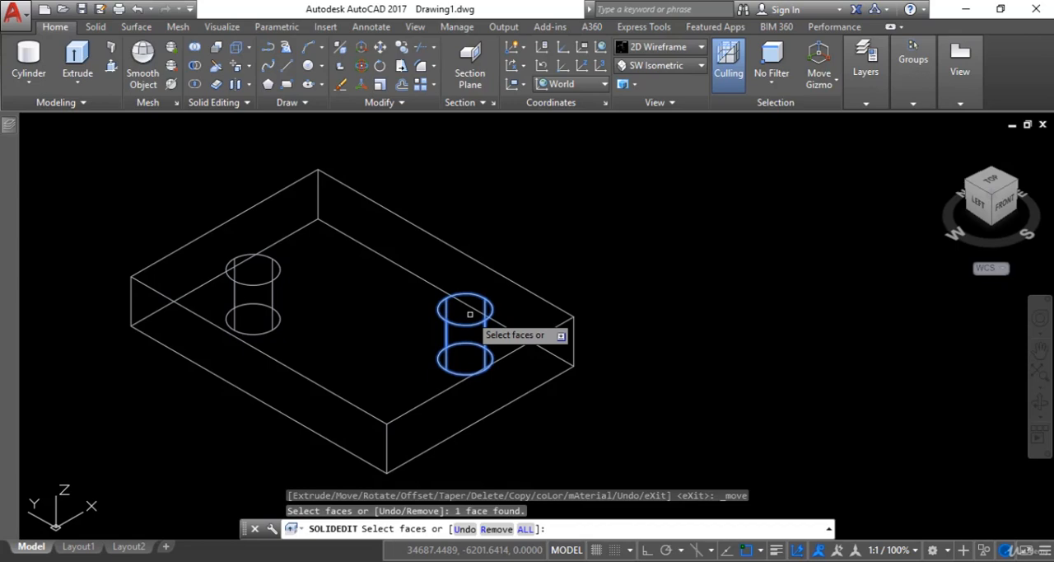
key("Return")
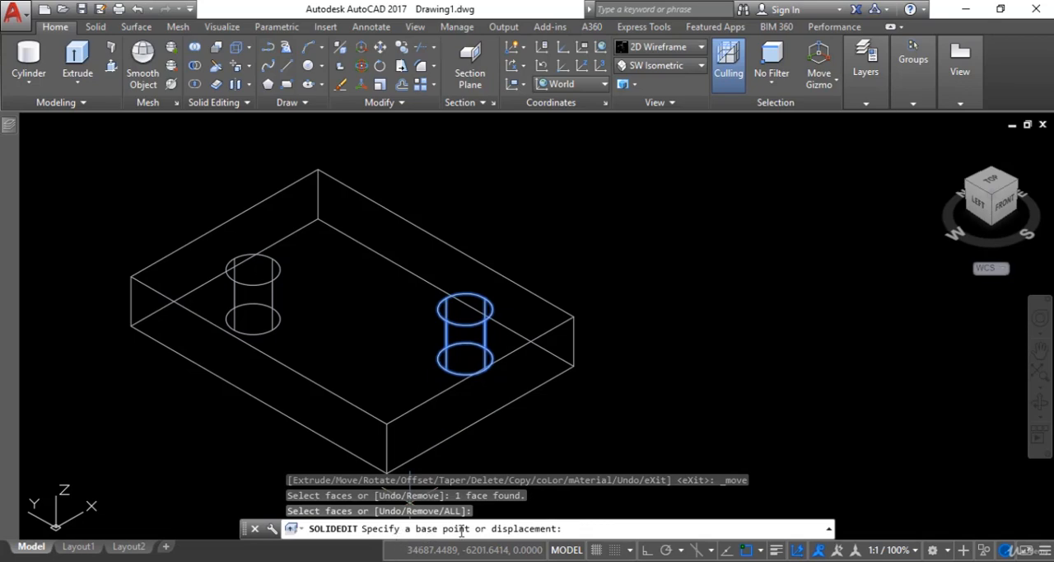
left_click(465, 309)
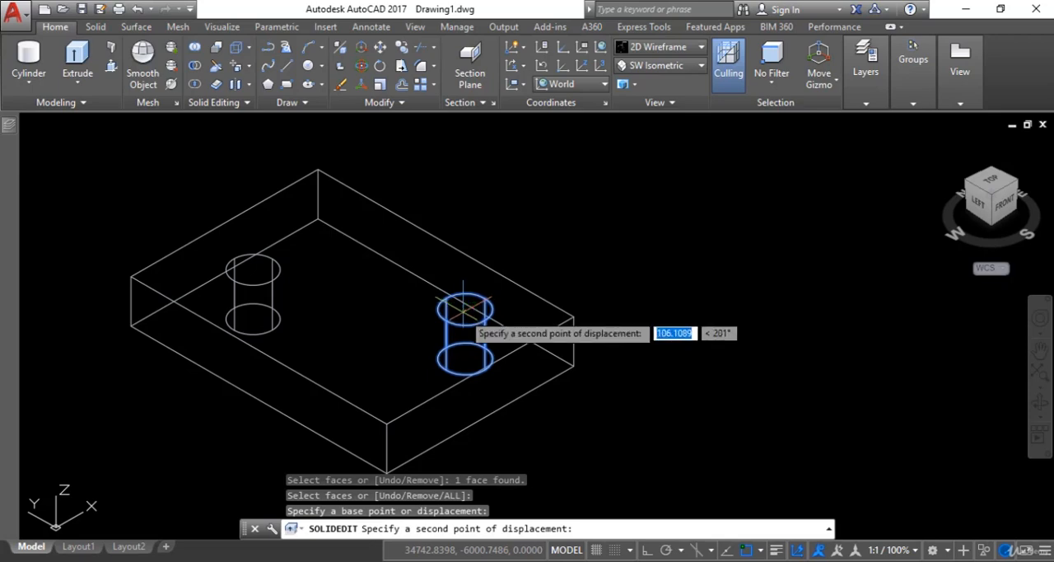
left_click(314, 382)
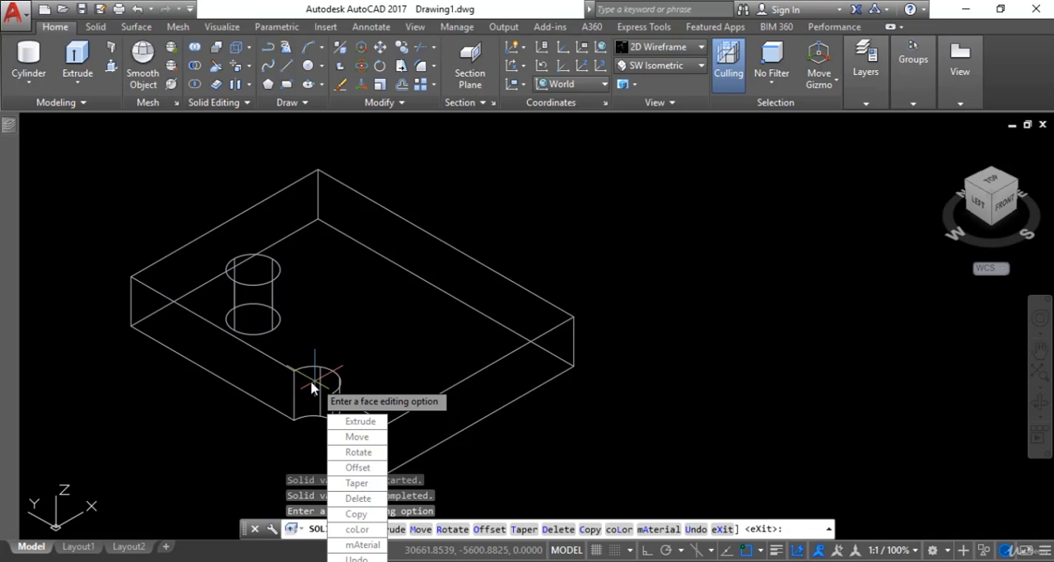
key("Escape")
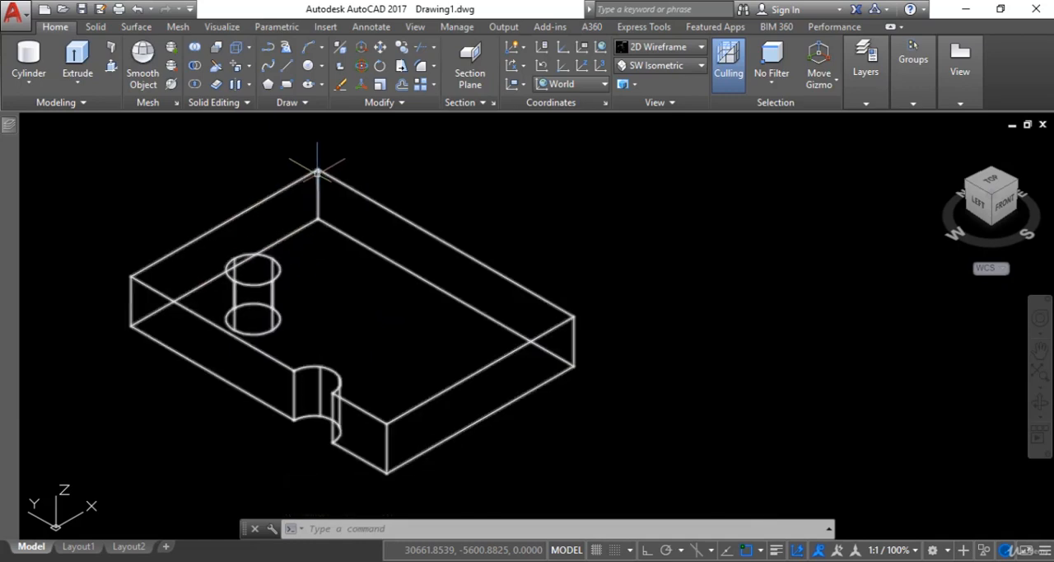
Move the remaining hole's face from its top centre to the plate's rear top corner.
left_click(236, 70)
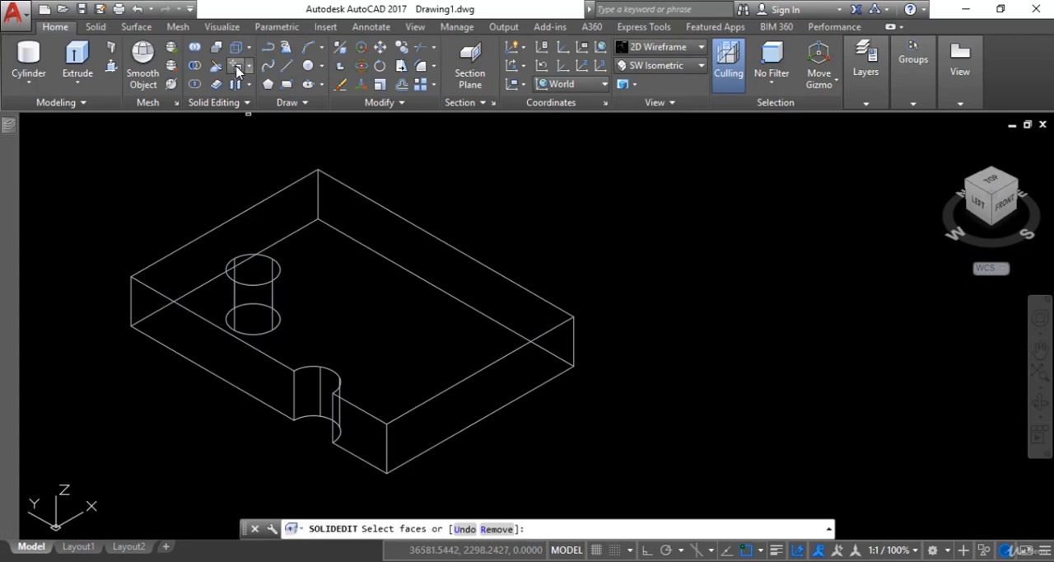
left_click(260, 272)
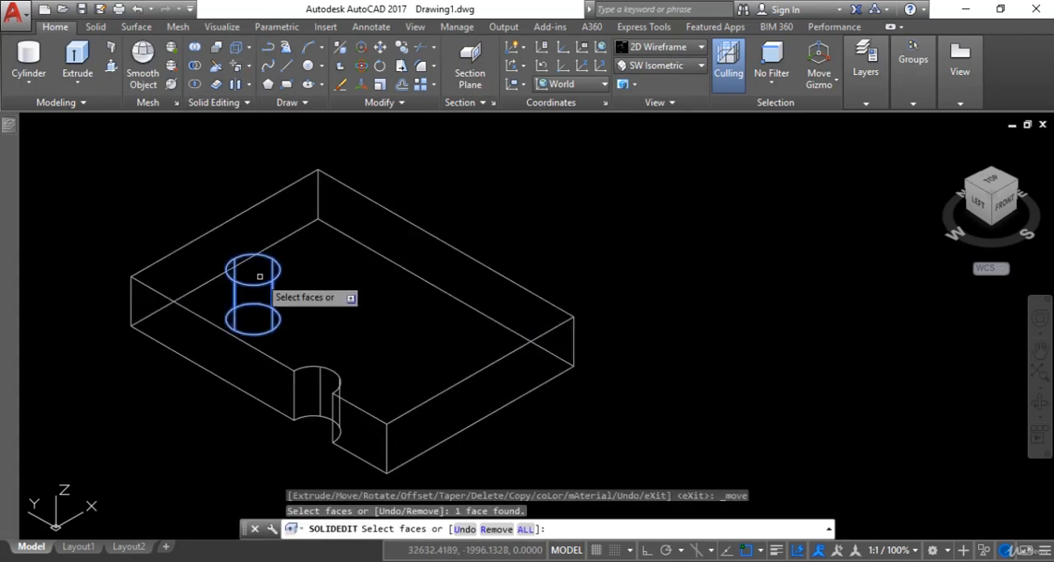
key("Return")
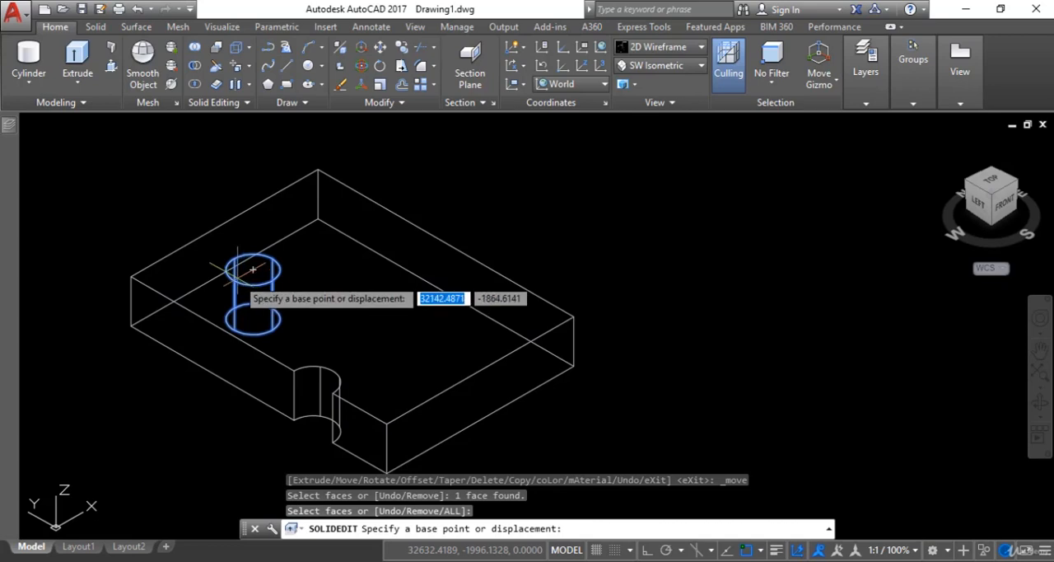
left_click(253, 268)
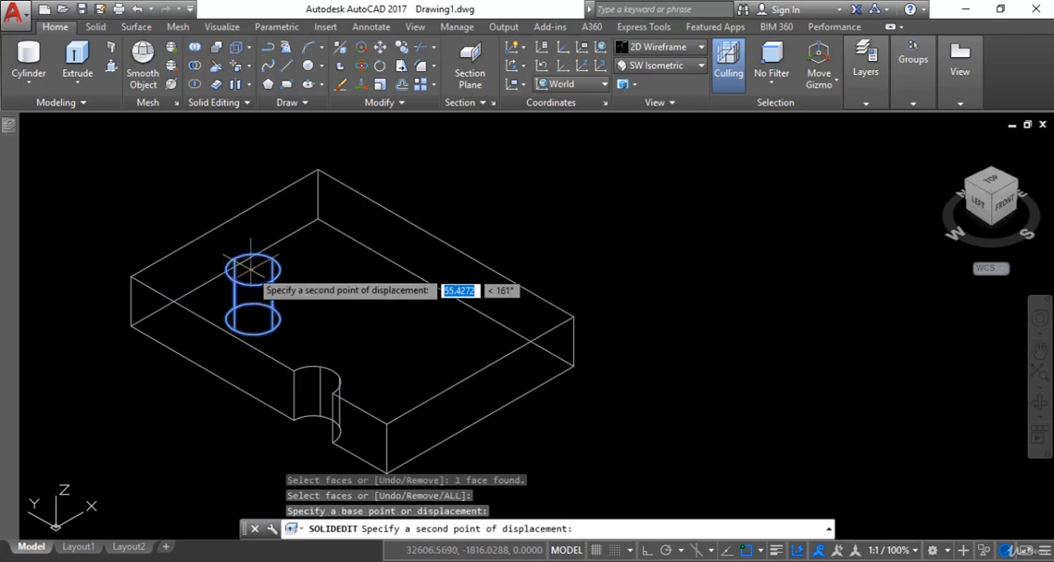
left_click(314, 170)
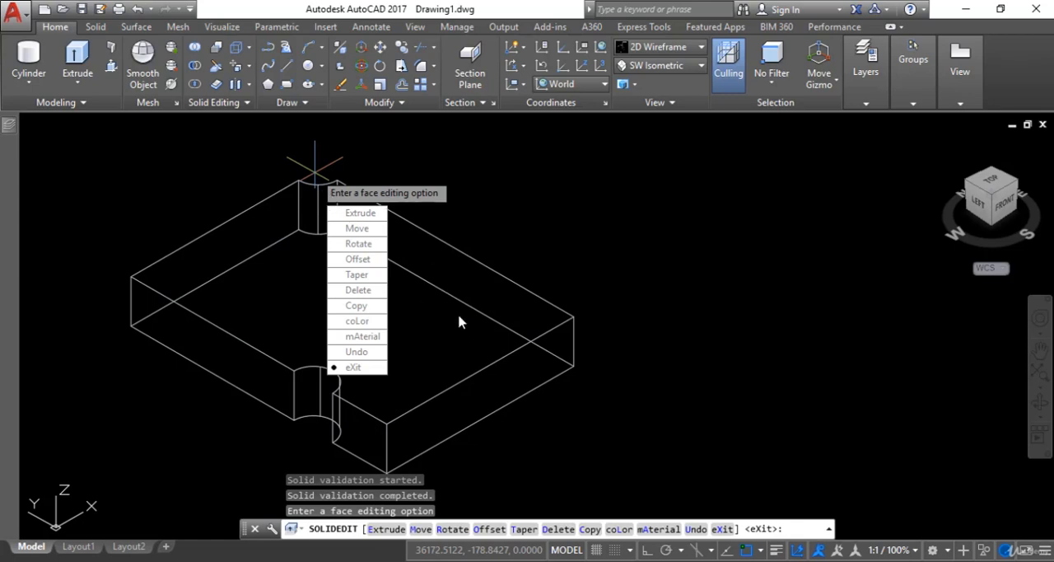
key("Escape")
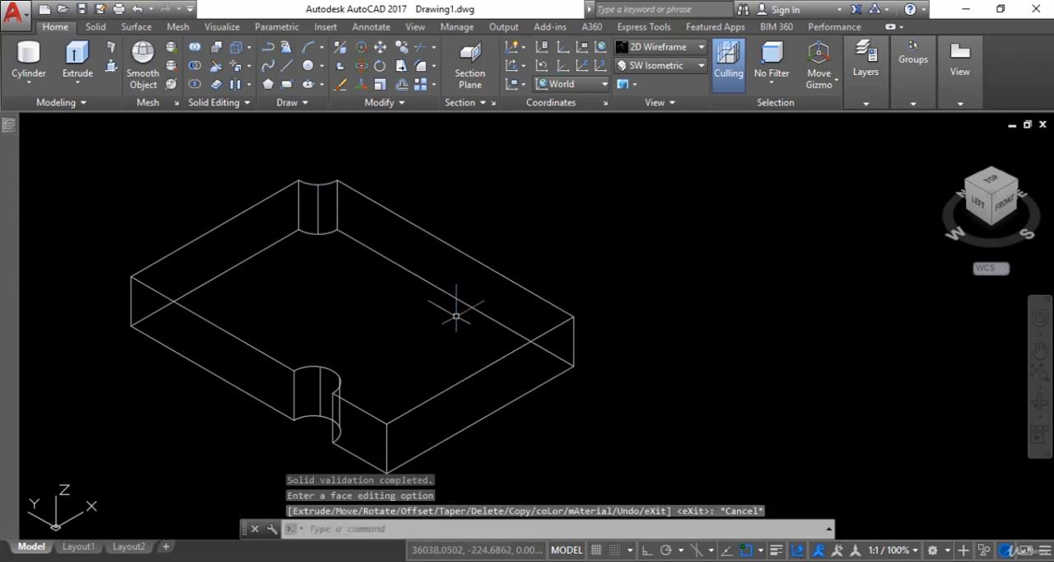
Show the plate in the Realistic visual style and examine the relocated cutouts from several angles.
left_click(677, 50)
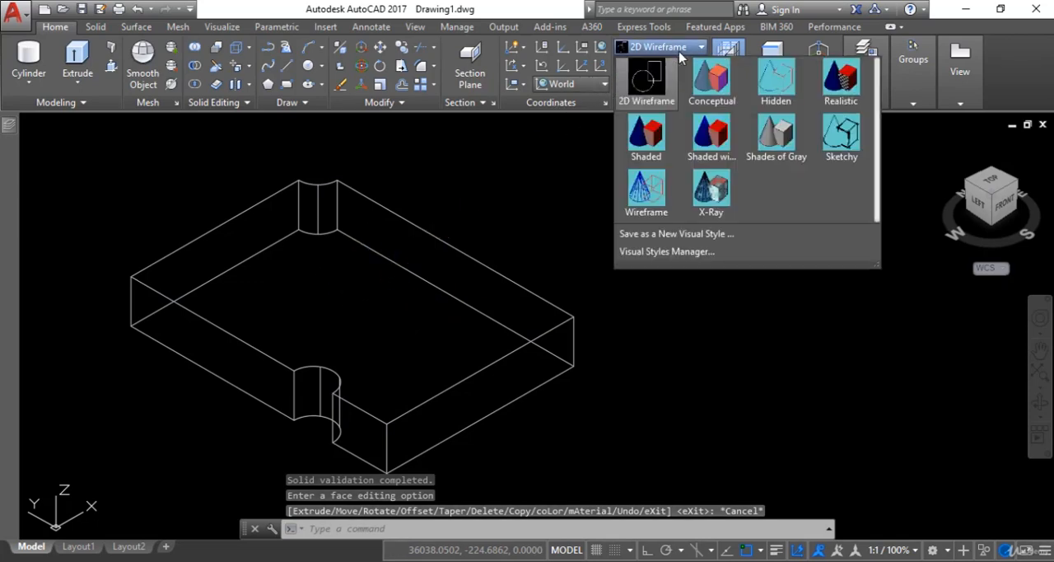
left_click(841, 83)
scroll(331, 296, "down", 2)
scroll(334, 330, "up", 4)
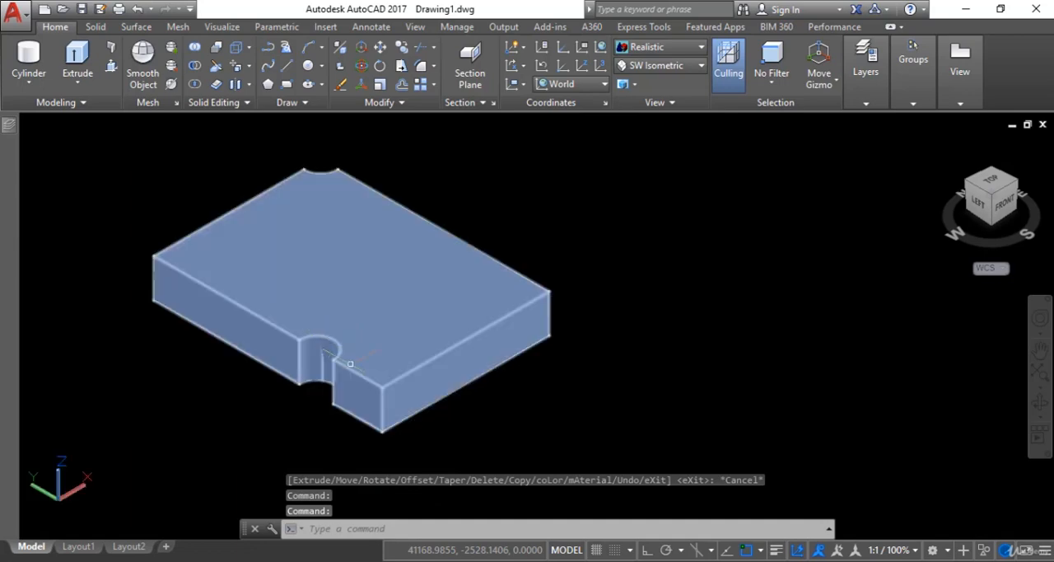
middle_click_drag(471, 262, 460, 290)
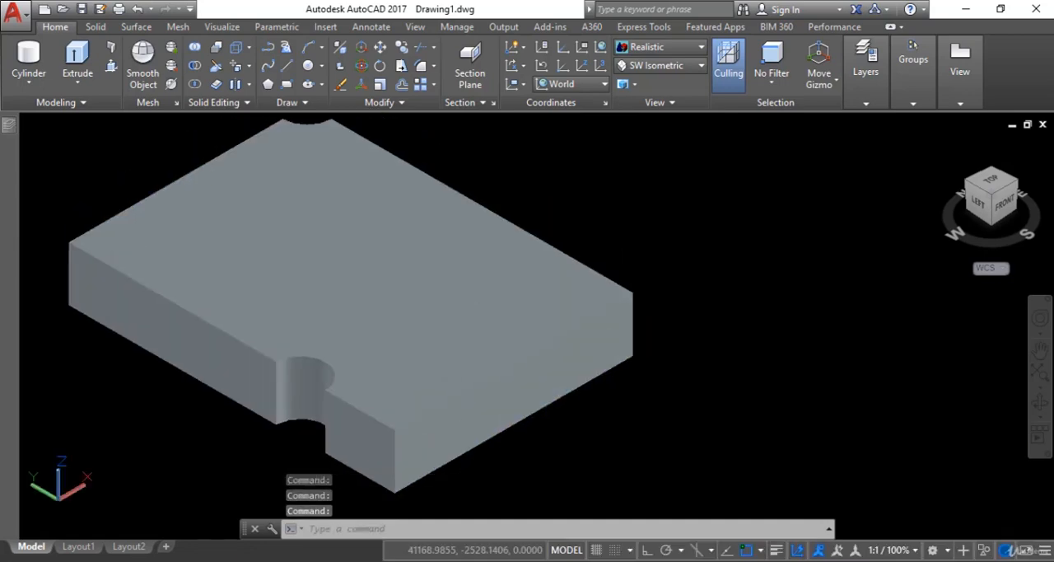
left_click(1041, 404)
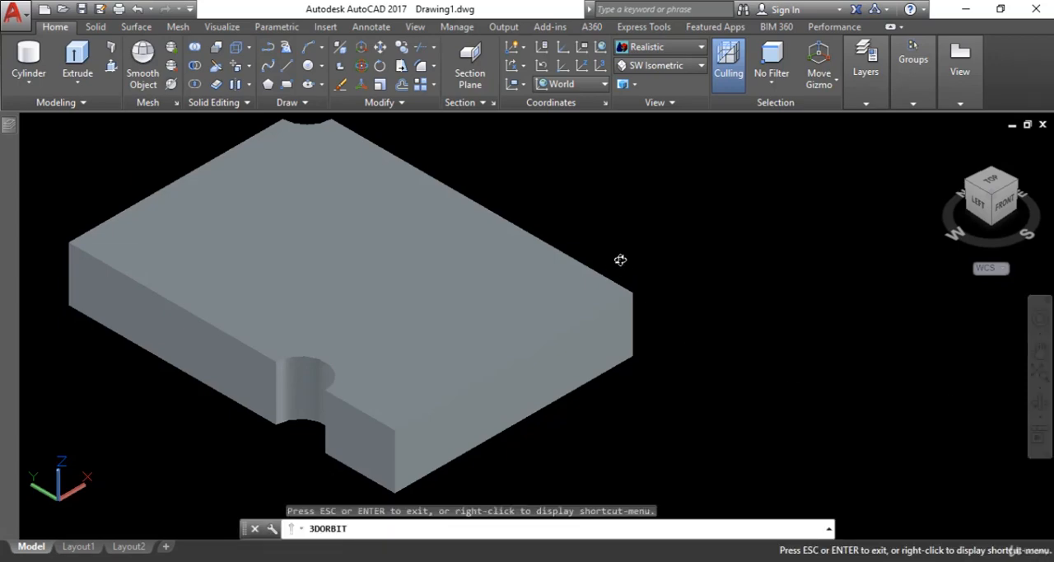
left_click_drag(618, 261, 756, 266)
left_click_drag(442, 349, 127, 375)
left_click_drag(493, 381, 489, 384)
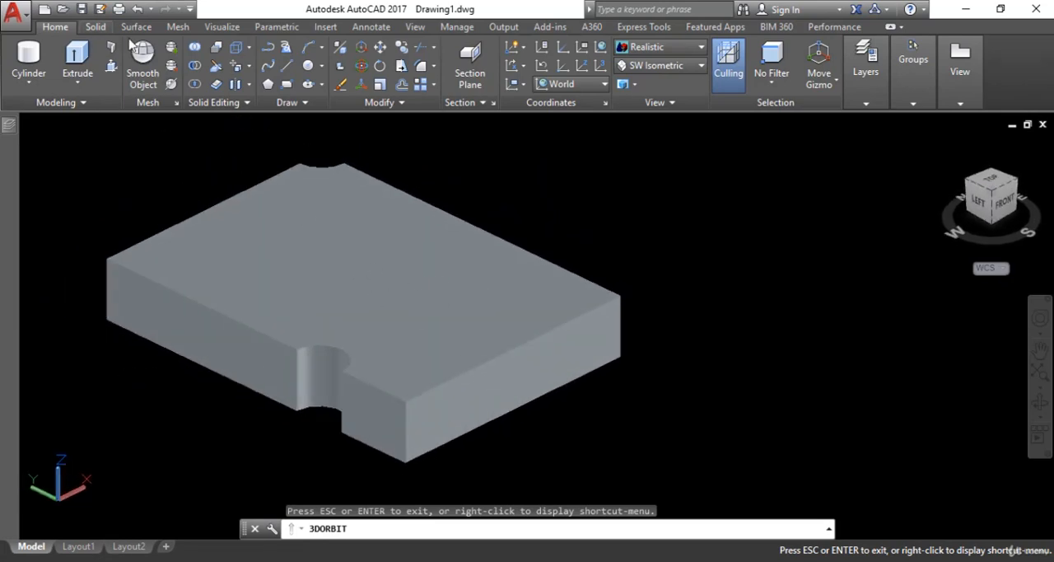
Restore the SW Isometric view and apply the 2D Wireframe visual style.
left_click(651, 71)
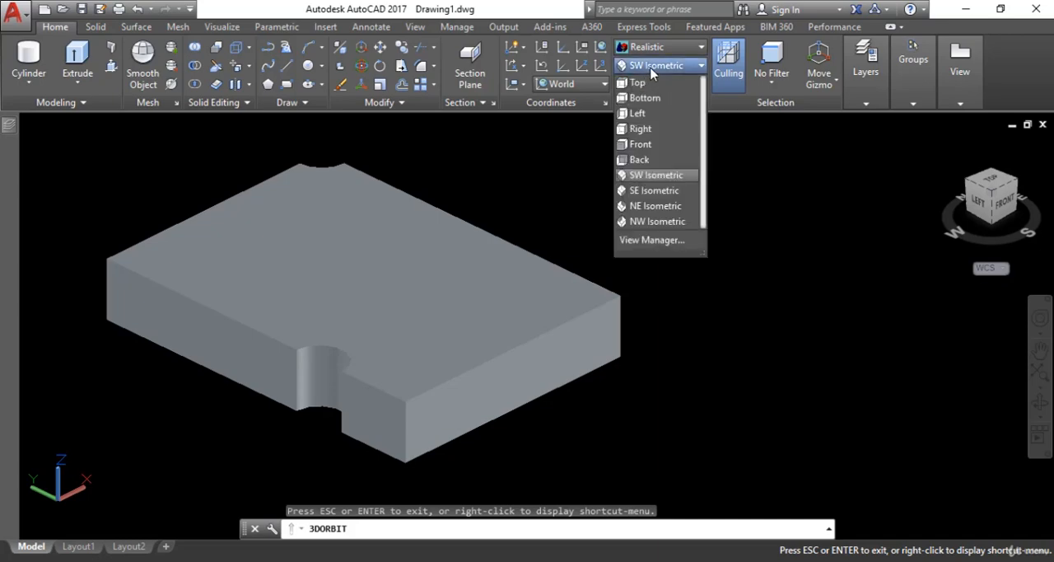
left_click(658, 176)
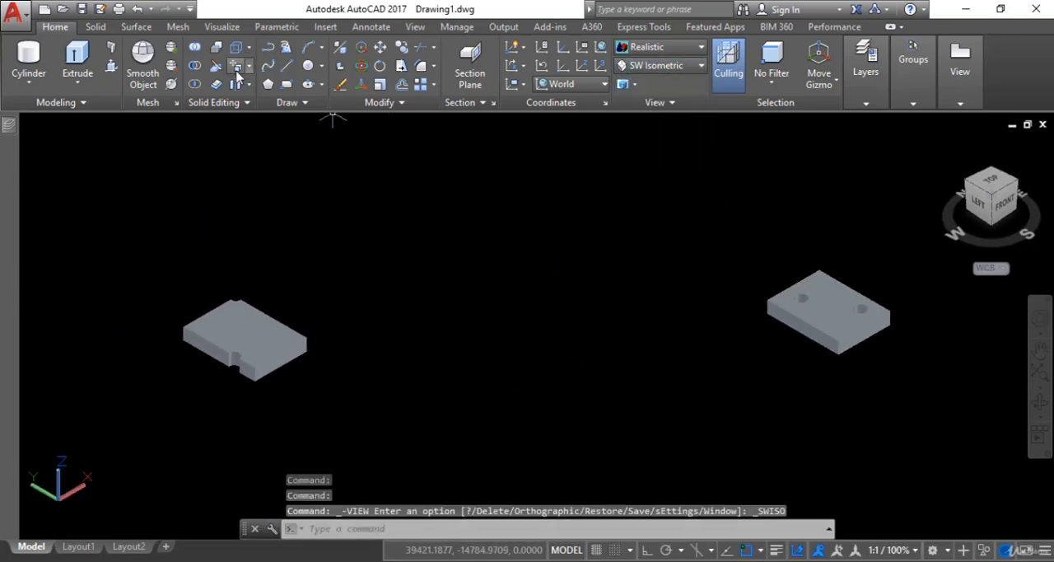
left_click(656, 47)
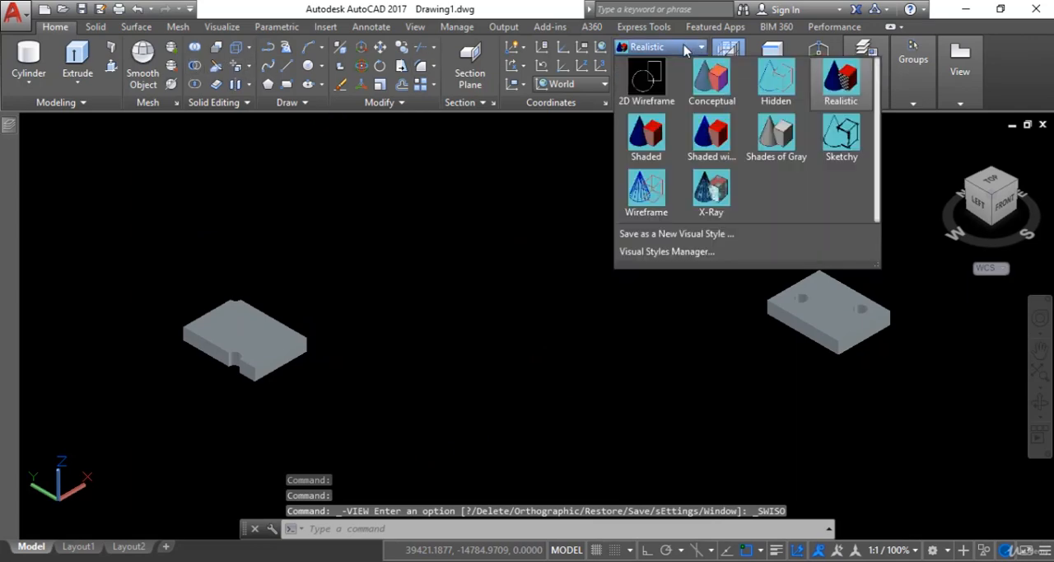
left_click(648, 79)
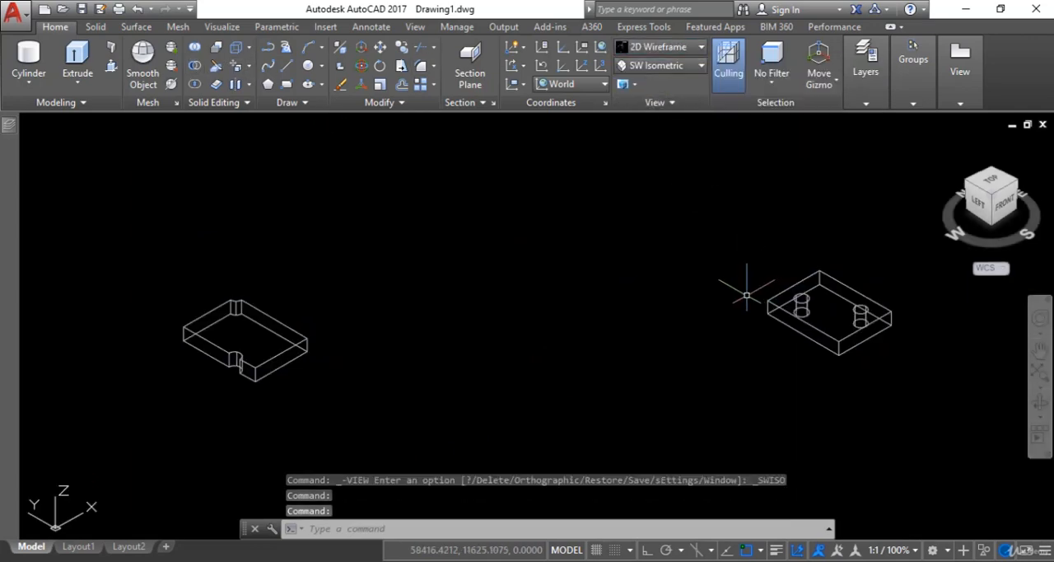
Examine the intact plate with its two through holes up close in the wireframe view.
middle_click_drag(747, 294, 417, 306)
scroll(566, 347, "up", 4)
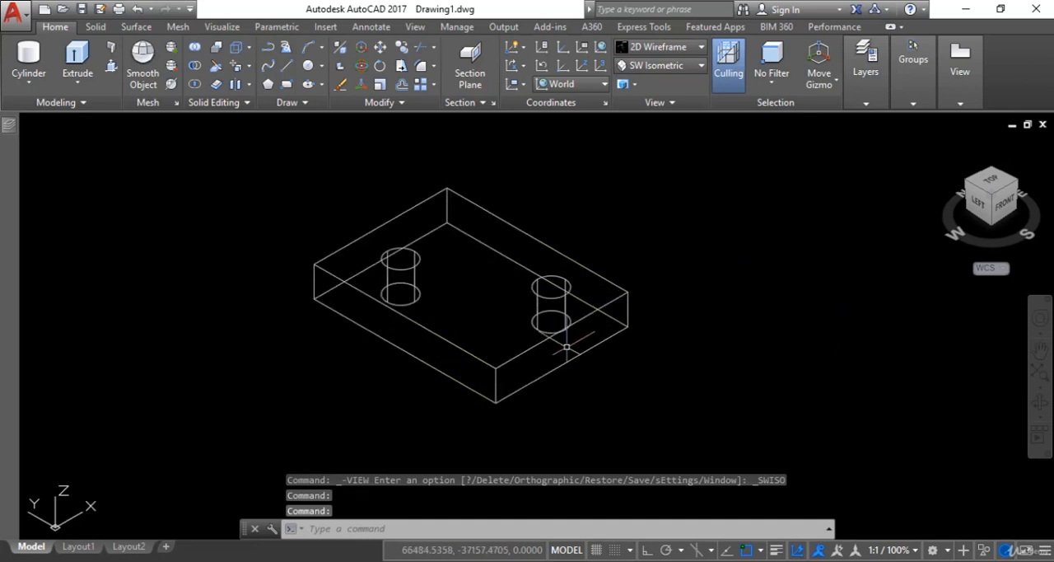
scroll(629, 301, "down", 4)
scroll(750, 298, "up", 4)
scroll(812, 289, "down", 2)
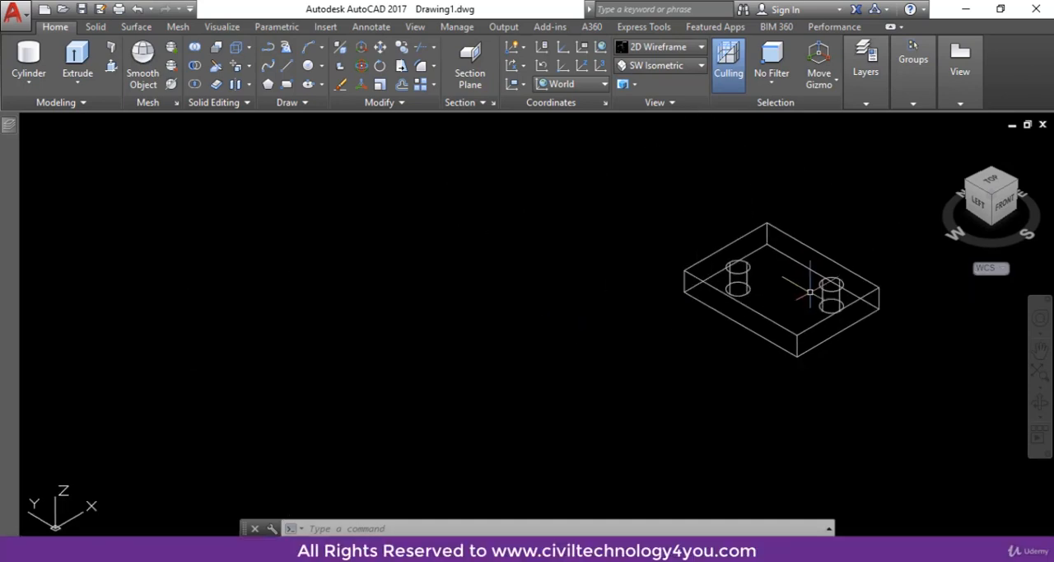
middle_click_drag(821, 288, 666, 305)
scroll(626, 307, "up", 2)
middle_click_drag(600, 288, 521, 297)
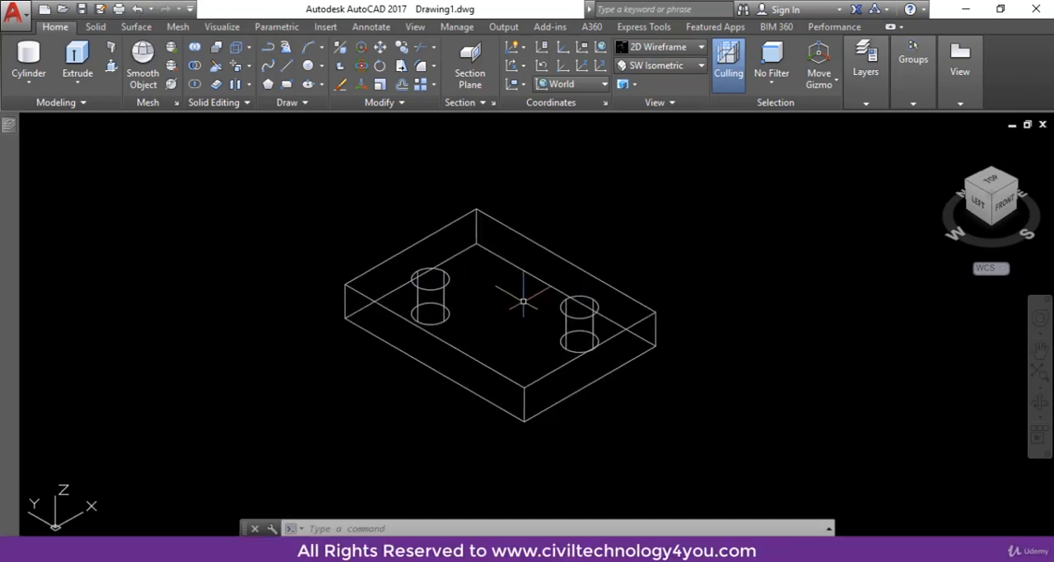
middle_click_drag(512, 333, 487, 329)
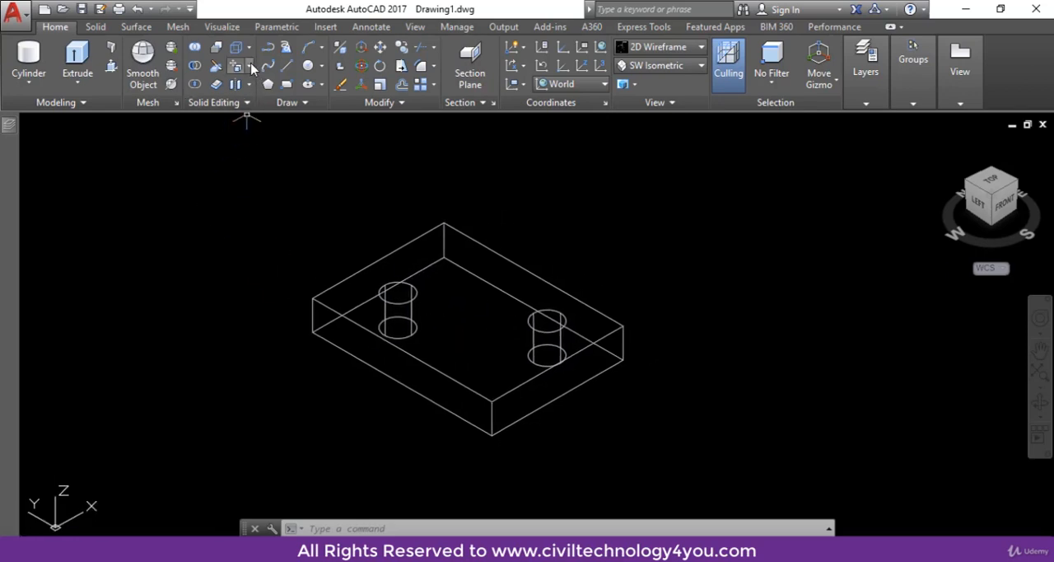
Copy the intact plate's top face from its rear top corner to a point about 9,900 units away in the empty space beside the plate.
left_click(250, 66)
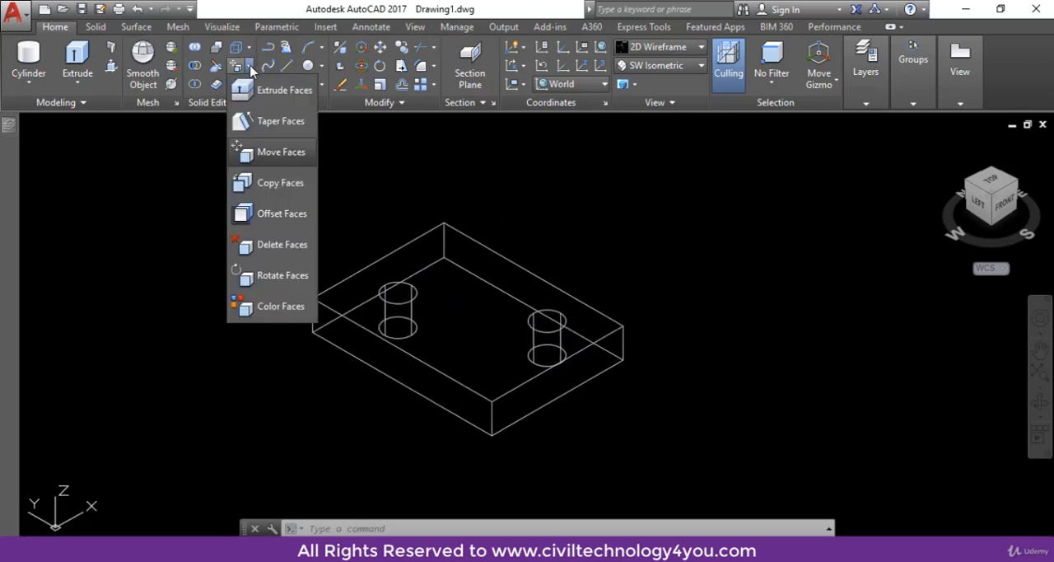
left_click(278, 182)
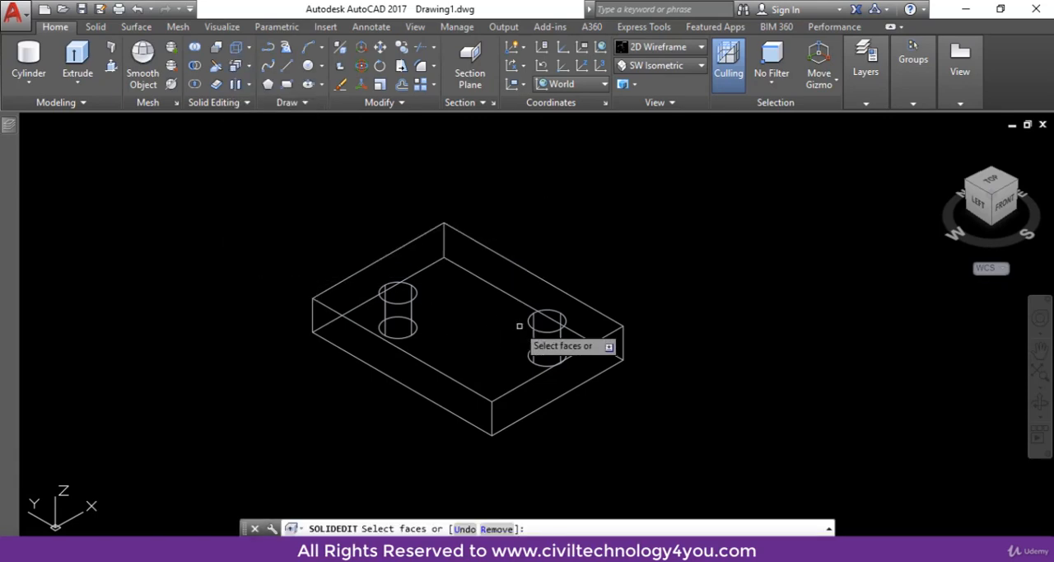
middle_click_drag(727, 309, 626, 343)
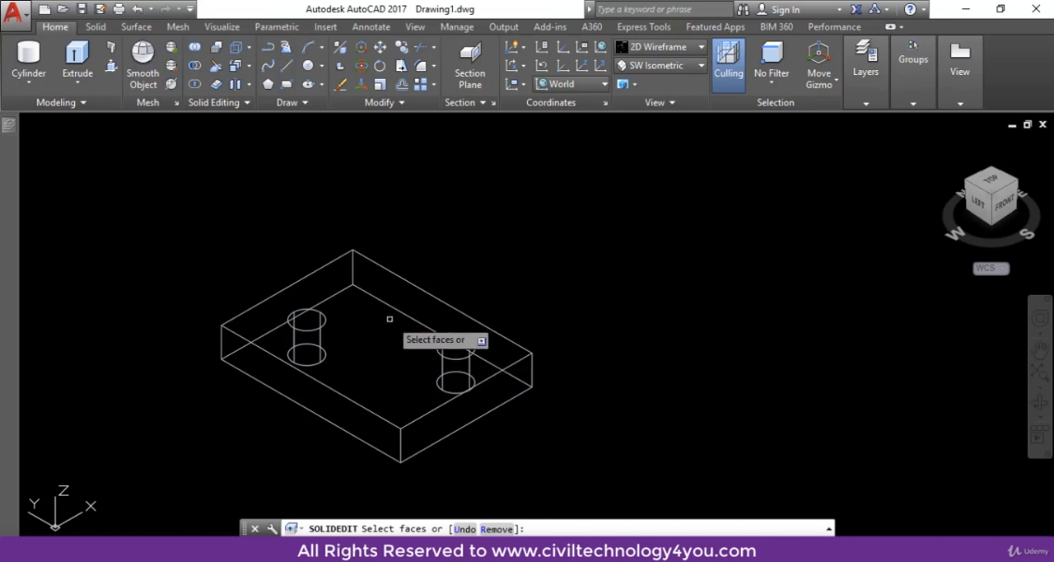
left_click(389, 320)
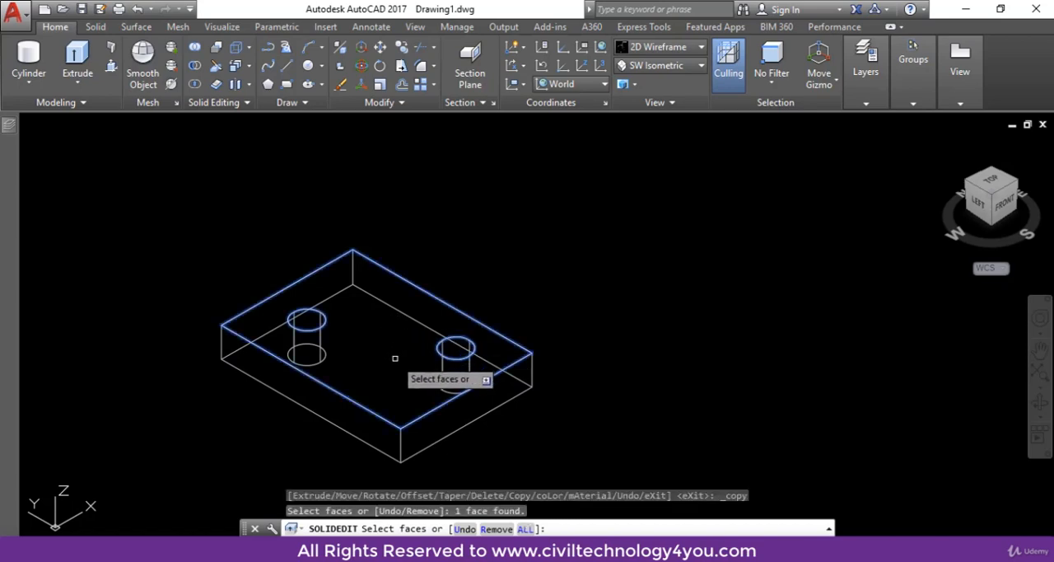
key("Return")
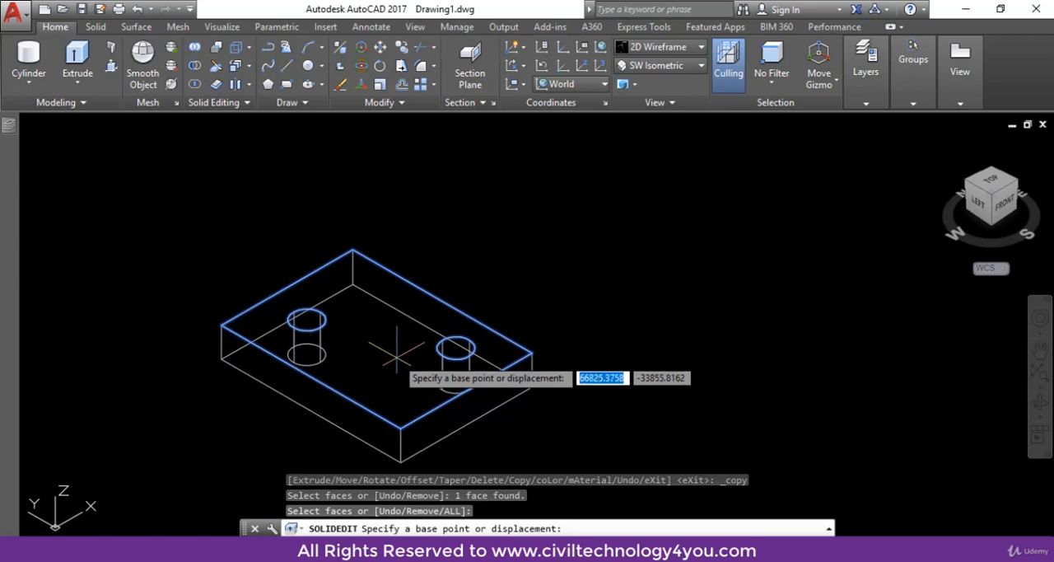
left_click(352, 251)
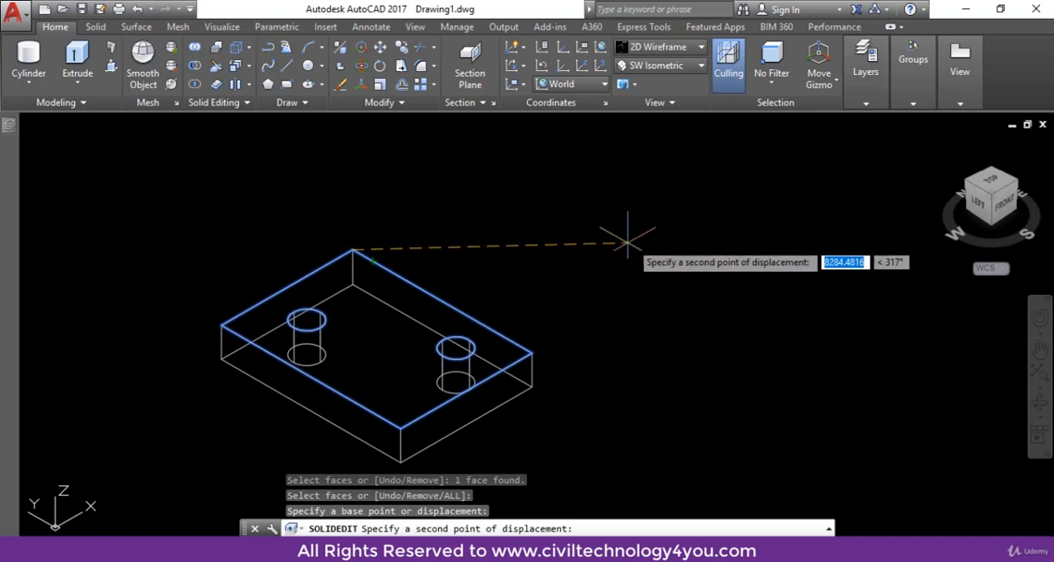
left_click(679, 248)
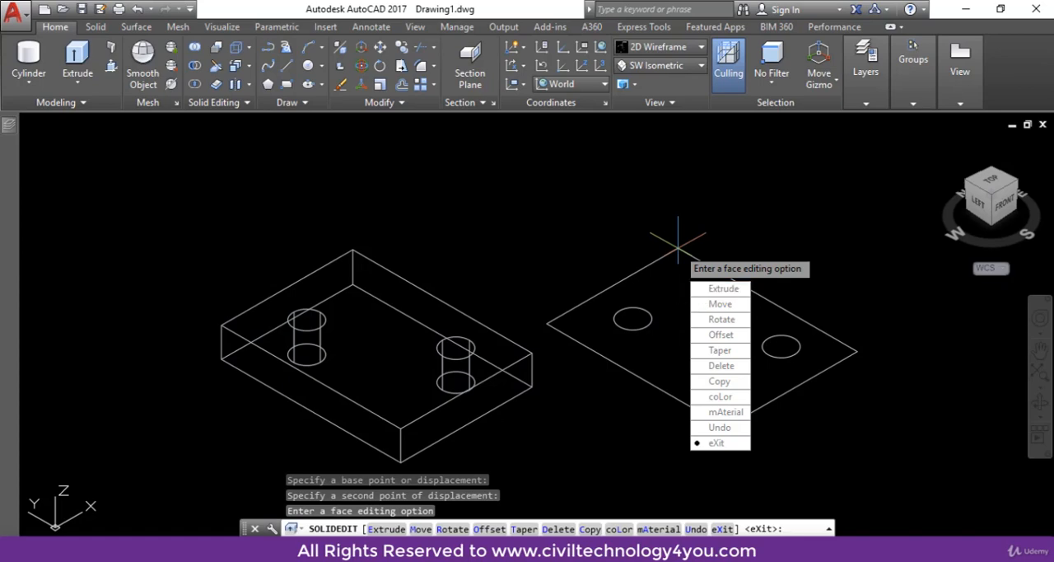
key("Escape")
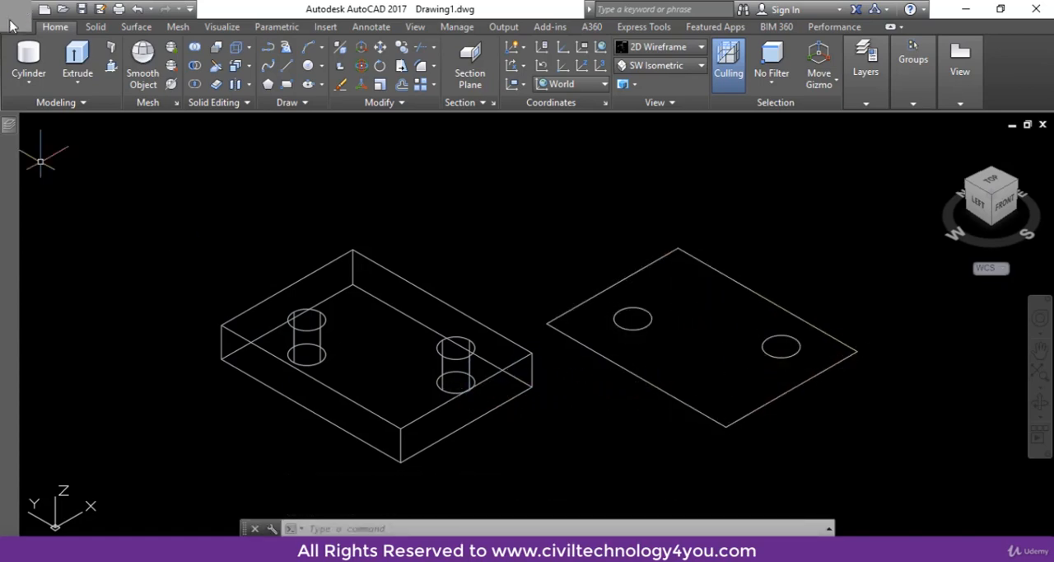
Extrude the copied face downward into a solid plate about as thick as the original.
left_click(75, 54)
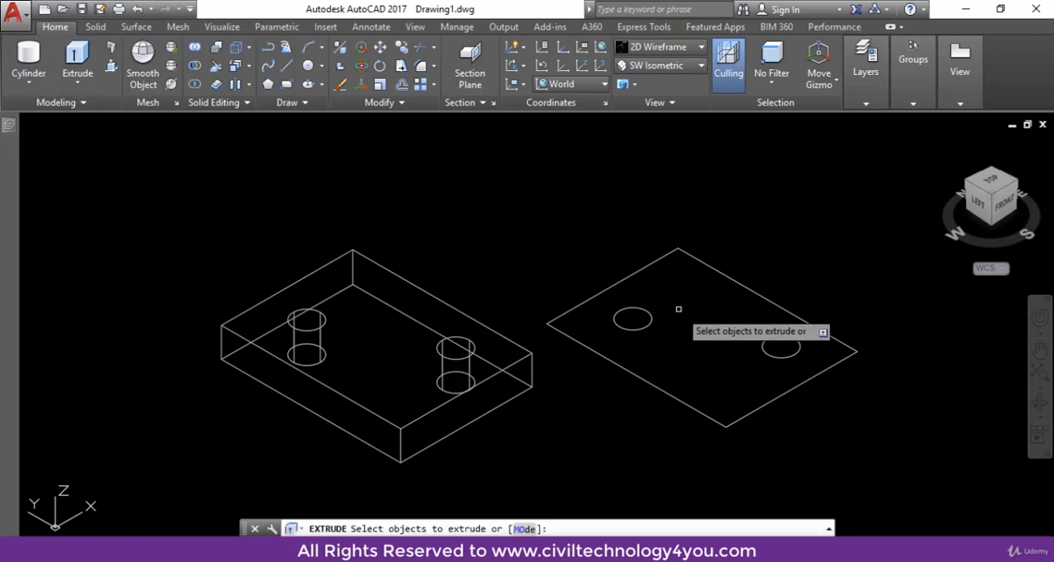
left_click(694, 401)
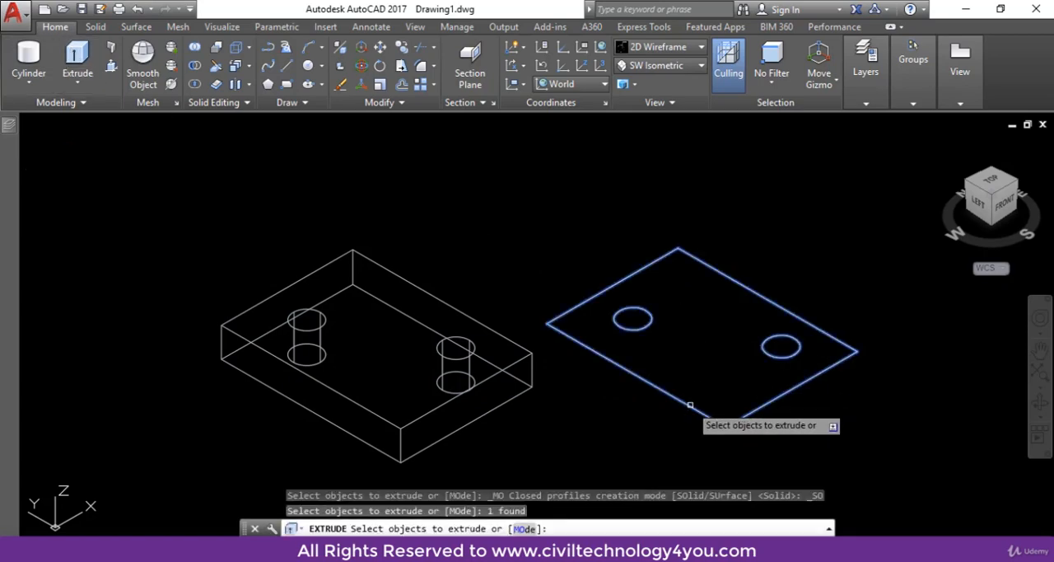
key("Return")
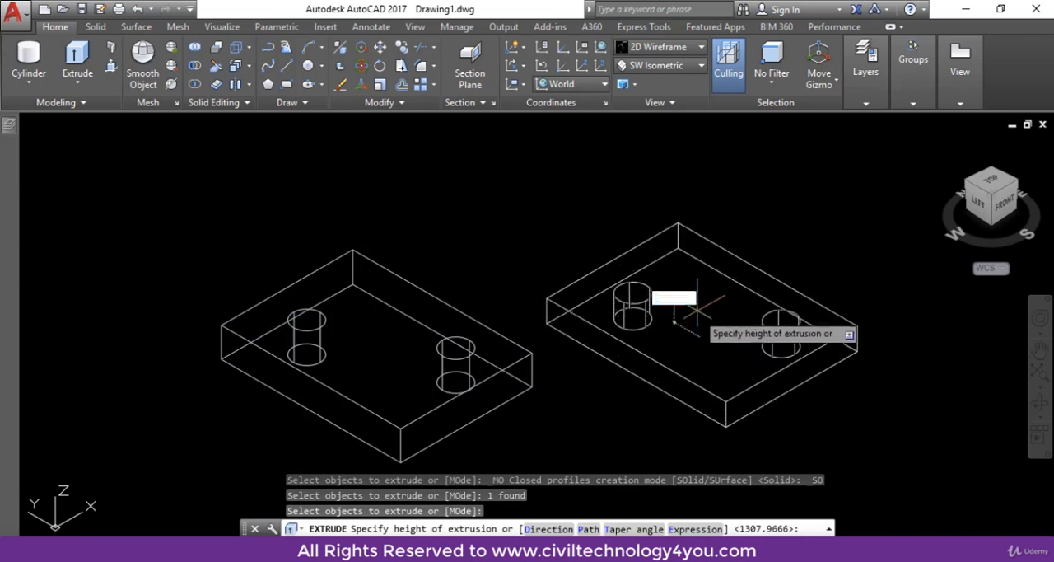
left_click(690, 362)
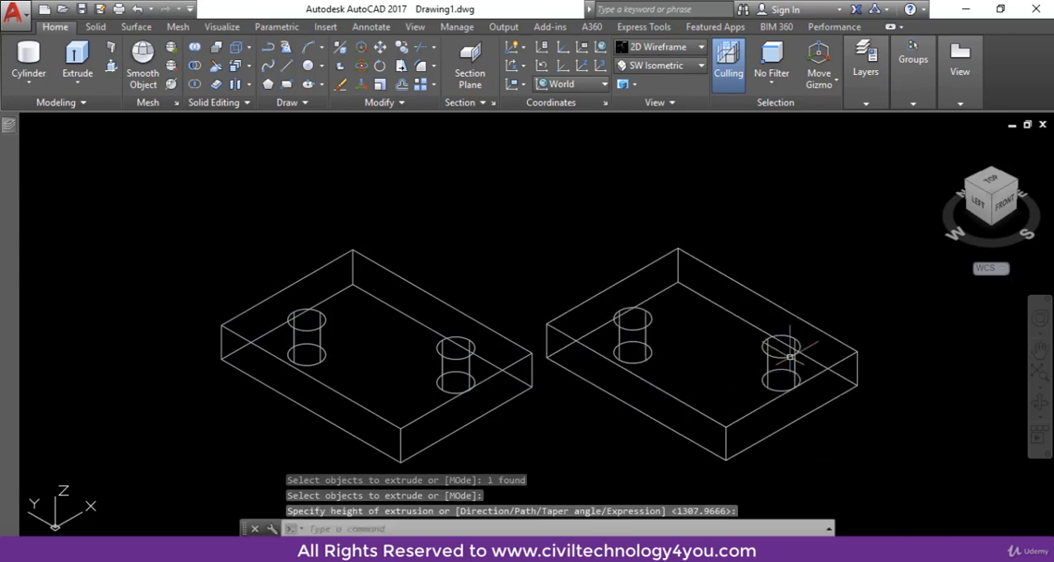